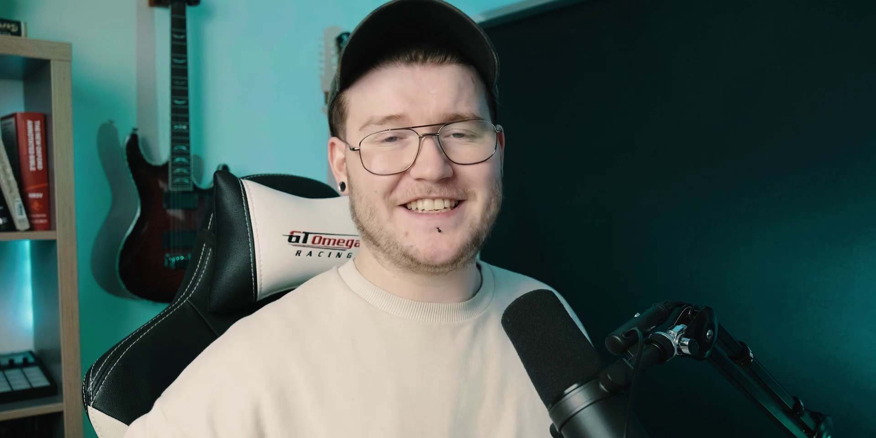
- Draw a circle near the middle of the artboard and swap its fill and stroke so it is solid black
left_click_drag(394, 156, 493, 256)
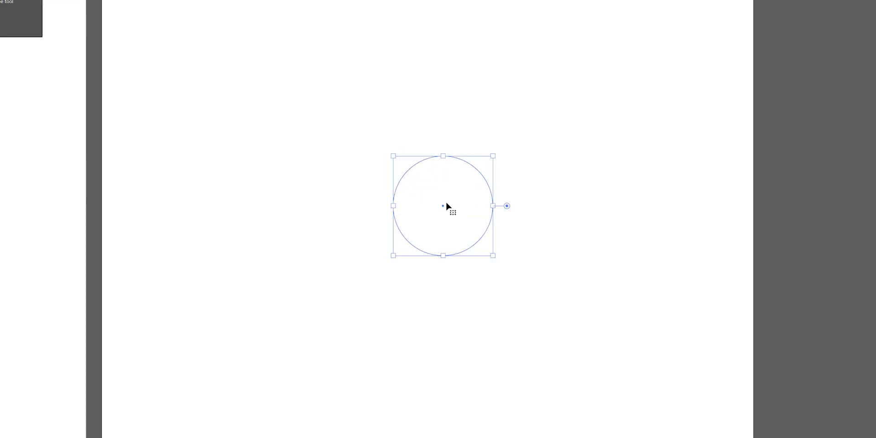
left_click_drag(446, 206, 438, 214)
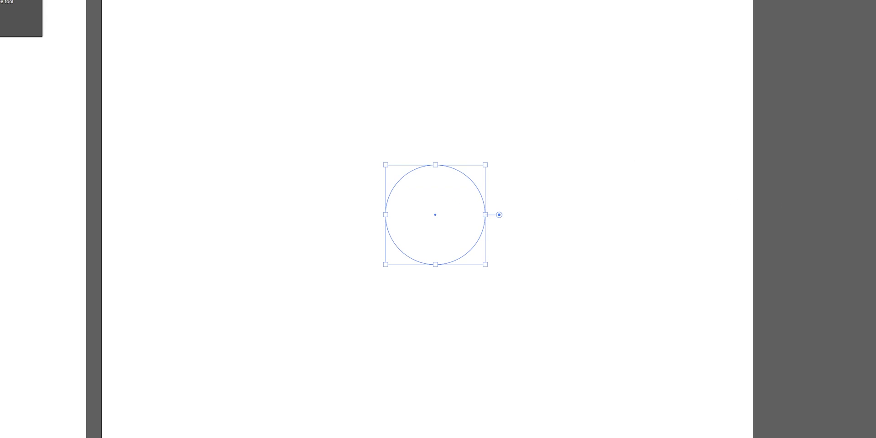
key("shift+x")
left_click(547, 242)
left_click(461, 188)
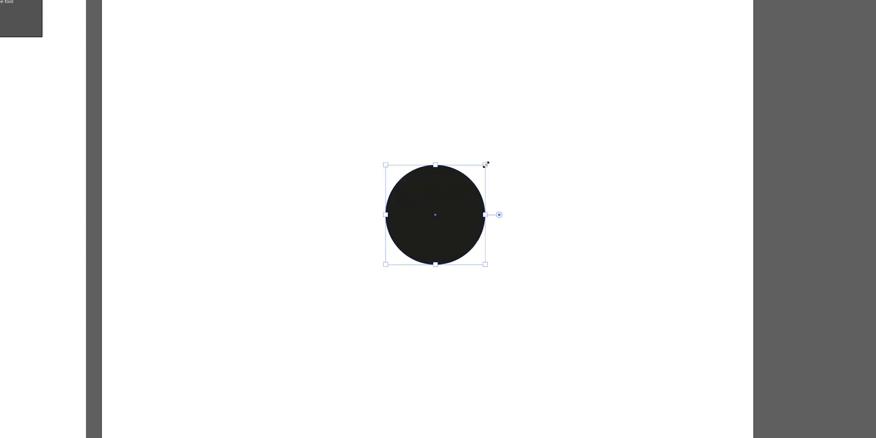
- Scale the black circle up to roughly one and a half times its size and recentre it on the artboard
left_click_drag(486, 165, 509, 141)
left_click_drag(466, 200, 463, 209)
left_click(575, 197)
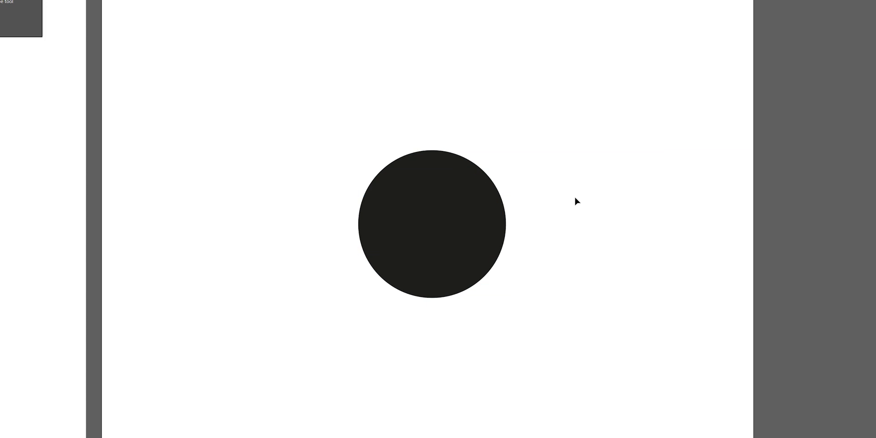
left_click_drag(574, 195, 266, 317)
- Try a radial gradient on the circle with its midpoint shifted towards the centre, and undo the adjustments
key("g")
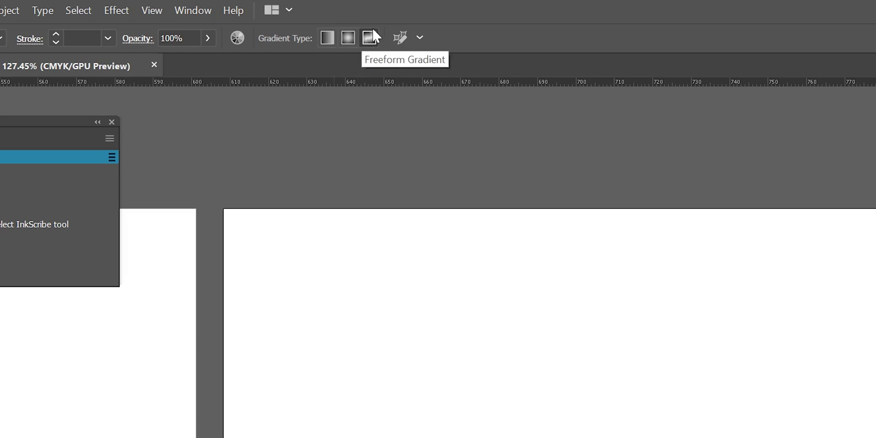
left_click(369, 38)
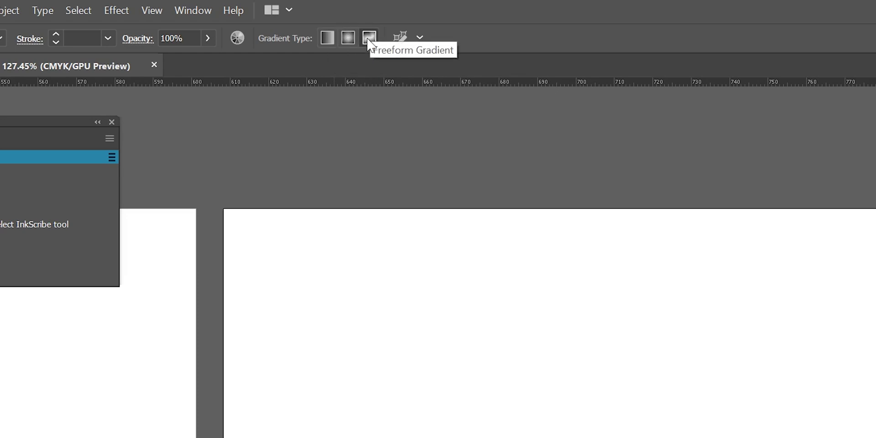
left_click(349, 38)
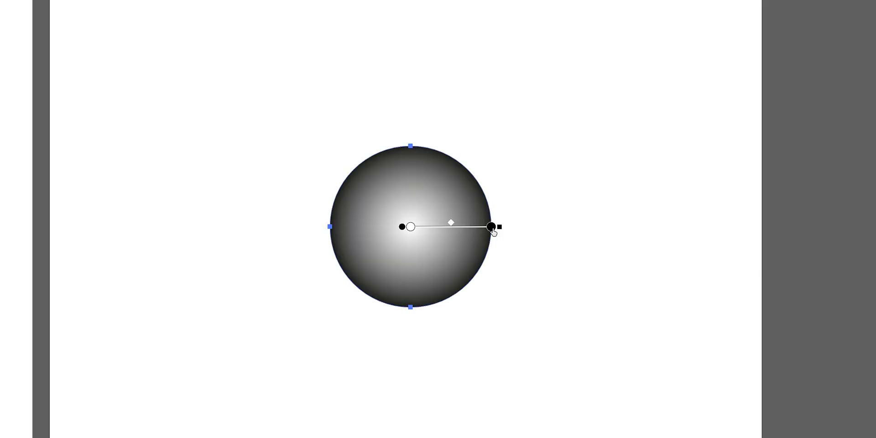
mouse_move(492, 228)
left_mouse_down()
mouse_move(395, 241)
mouse_move(424, 219)
mouse_move(567, 229)
mouse_move(506, 236)
mouse_move(448, 227)
mouse_move(536, 222)
left_mouse_up()
left_click_drag(469, 212, 436, 224)
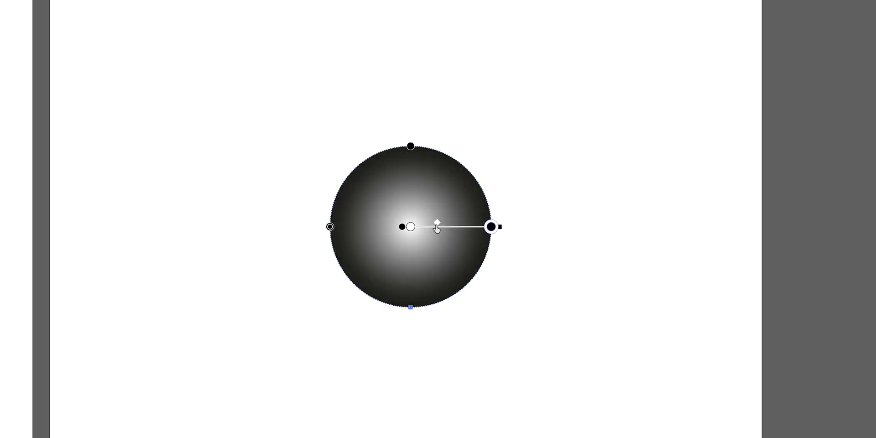
key("ctrl+z")
key("ctrl+z")
- Apply a freeform gradient to the circle, placing the white stop near its upper edge and adjusting the blue stop's position and spread
key("g")
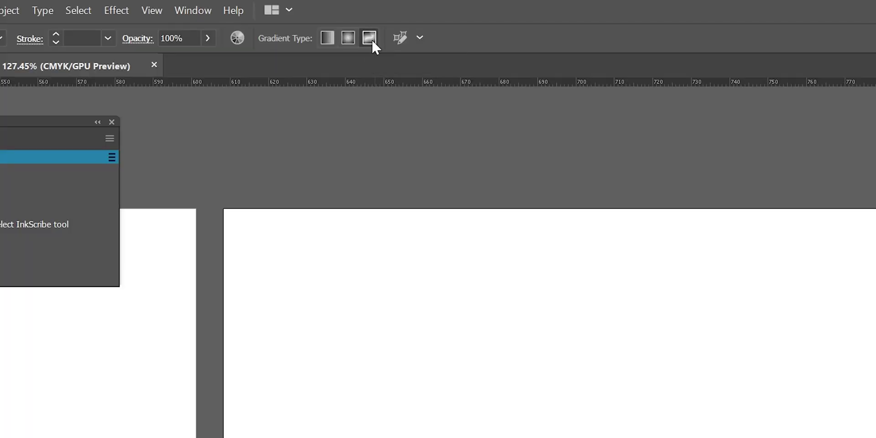
left_click(372, 39)
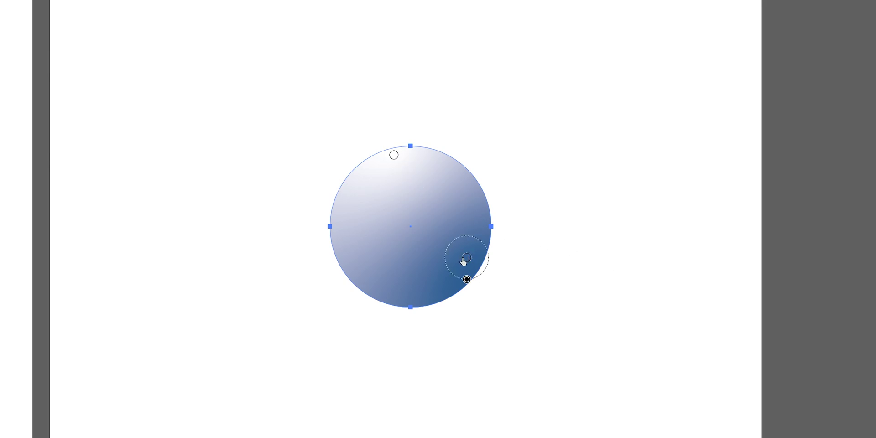
left_click_drag(463, 260, 378, 215)
left_click_drag(395, 155, 409, 171)
left_click_drag(373, 211, 416, 324)
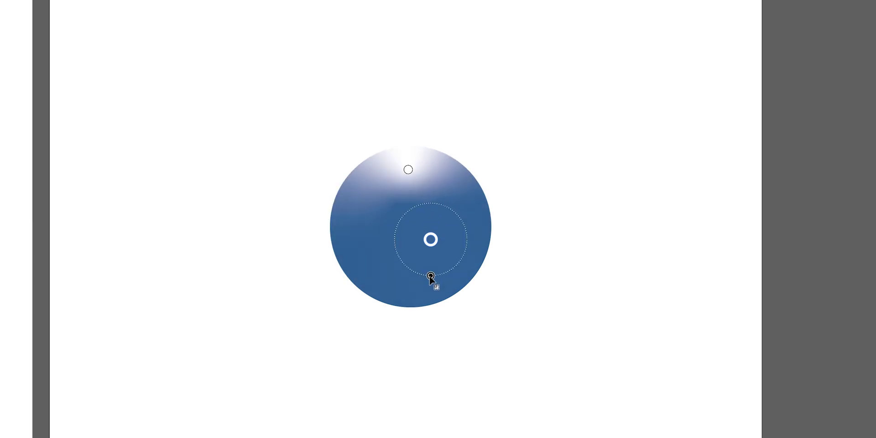
left_click_drag(430, 277, 434, 260)
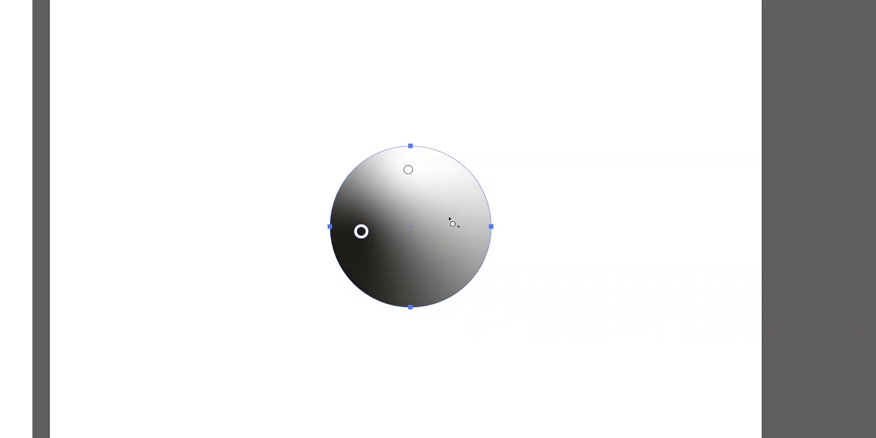
- Recolour the upper white gradient stop magenta and shift it slightly closer to the circle's edge
left_click(409, 170)
left_click(408, 169)
mouse_move(408, 170)
left_mouse_down()
mouse_move(431, 196)
mouse_move(405, 163)
left_mouse_up()
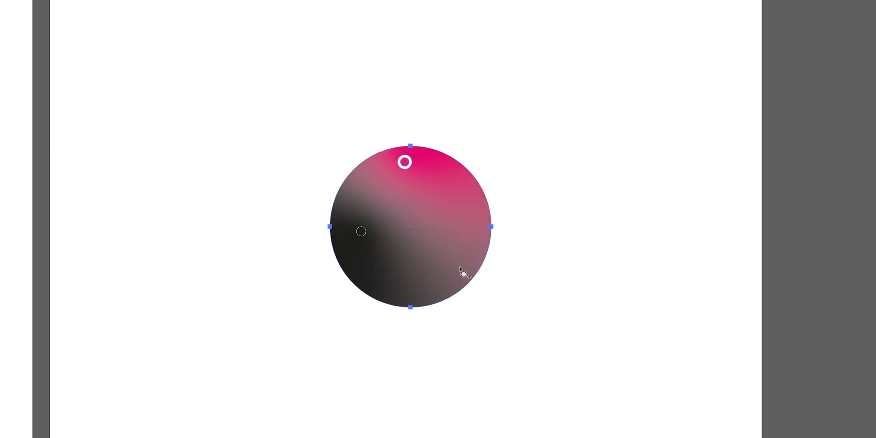
- Add an orange gradient stop at the circle's upper right and a yellow stop in its lower part, adjusting their positions
left_click(448, 238)
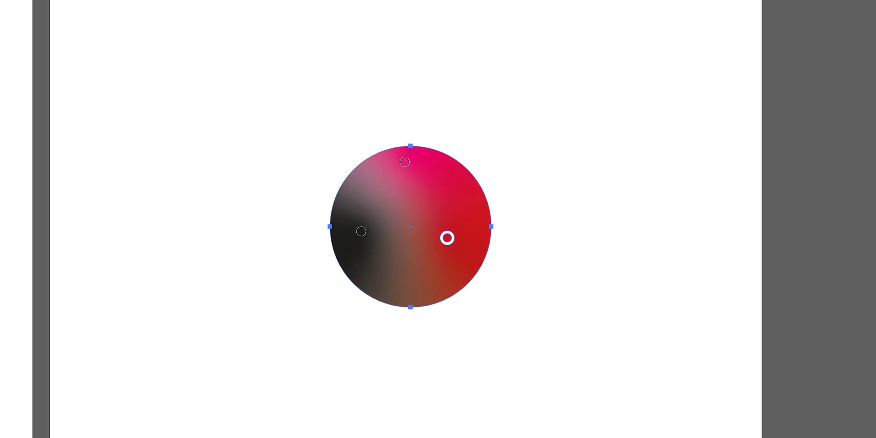
left_click_drag(448, 238, 457, 191)
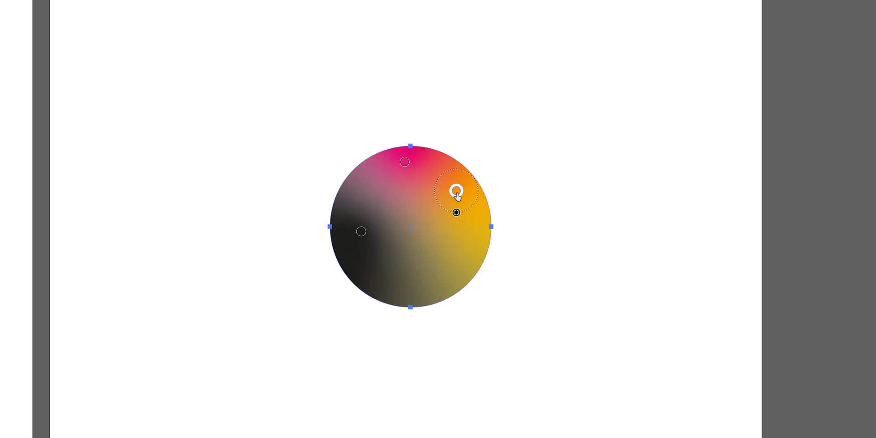
left_click(421, 265)
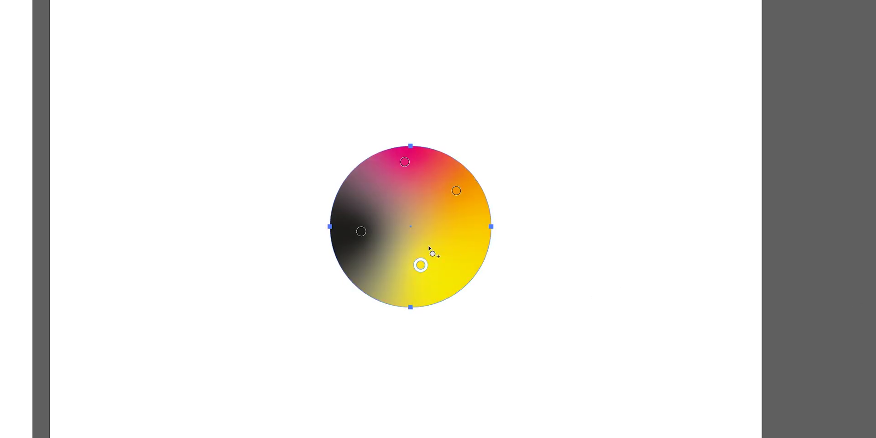
mouse_move(420, 265)
left_mouse_down()
mouse_move(431, 247)
mouse_move(431, 288)
mouse_move(431, 274)
left_mouse_up()
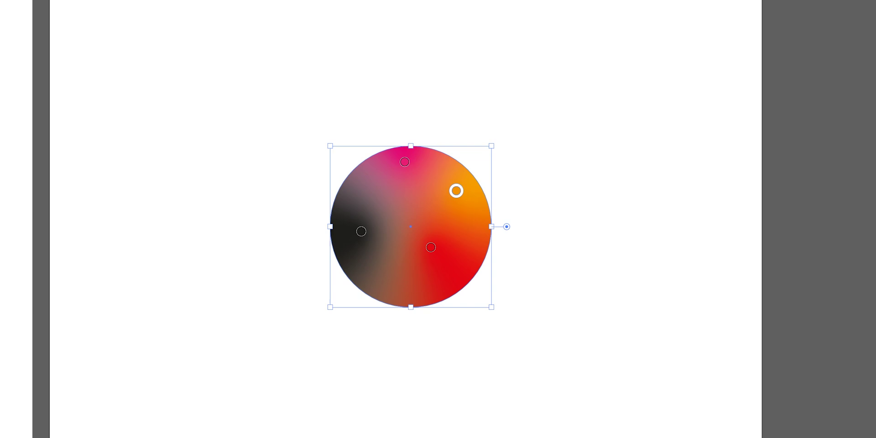
- Try magenta and green on the circle's upper-right gradient stop
key("ctrl+z")
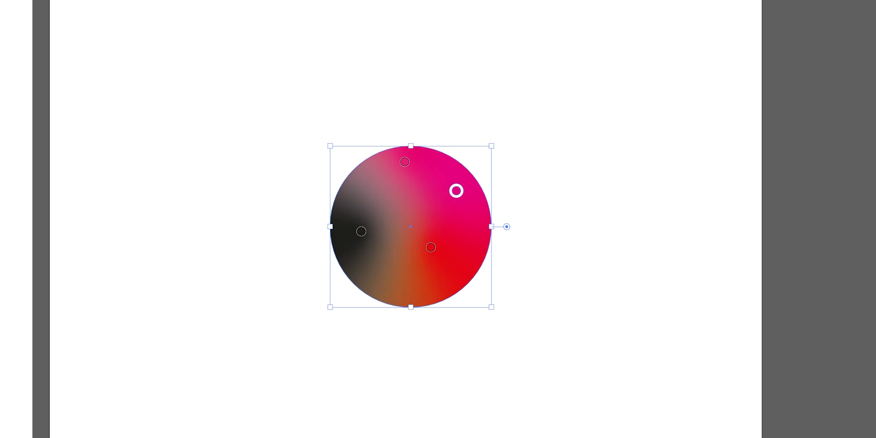
key("ctrl+z")
key("ctrl+z")
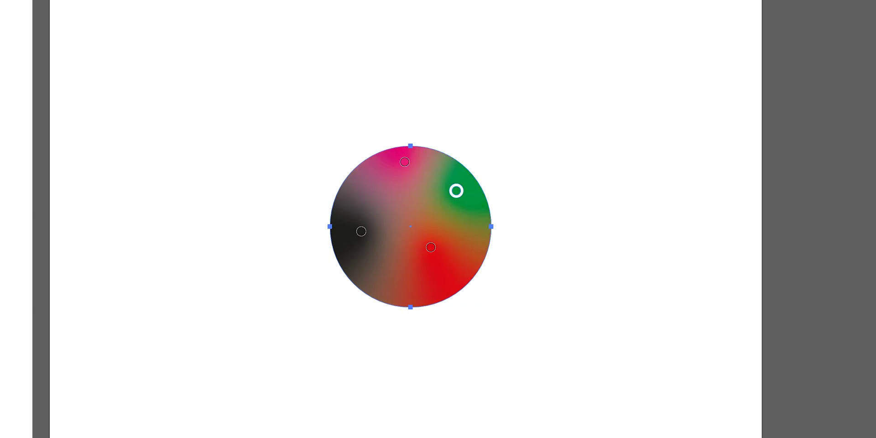
key("ctrl+z")
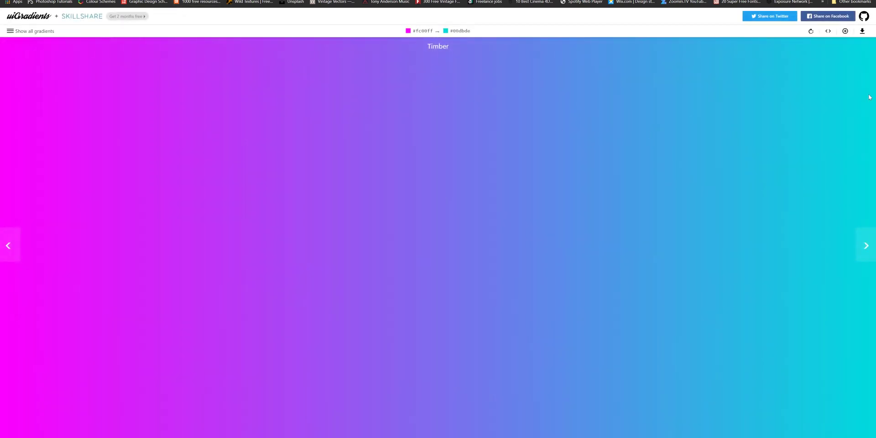
- Switch to the uiGradients website and browse its presets as far as the Virgin America gradient
left_click(865, 252)
left_click(864, 253)
left_click(864, 253)
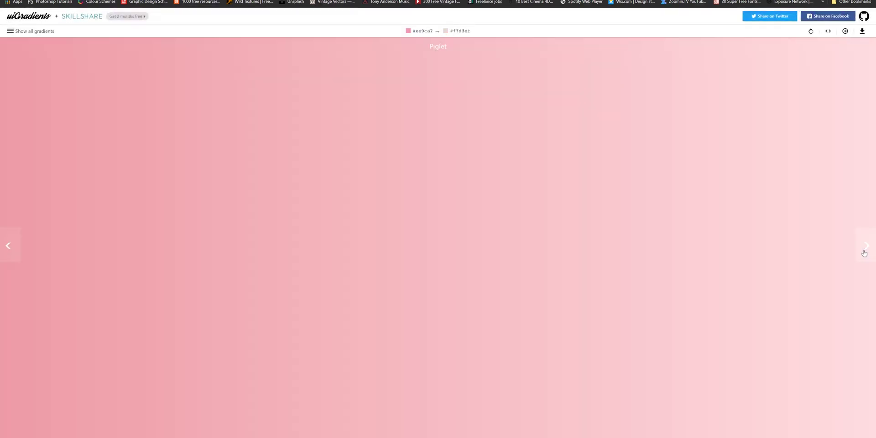
left_click(865, 253)
left_click(864, 252)
left_click(865, 253)
left_click(865, 252)
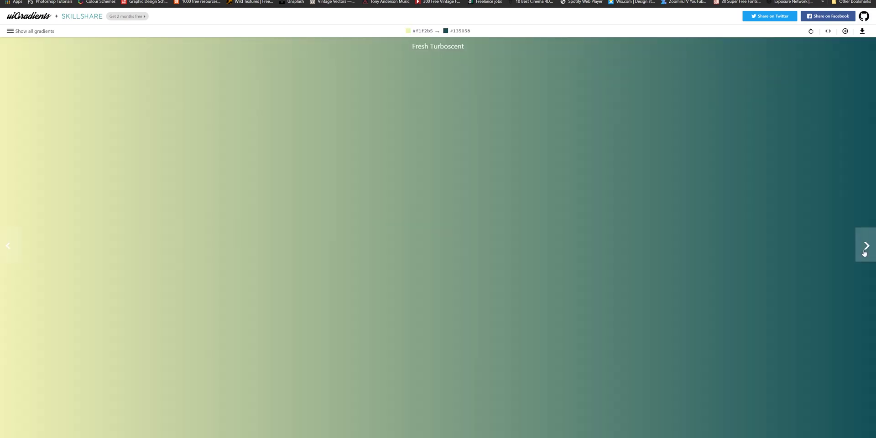
left_click(865, 252)
left_click(865, 253)
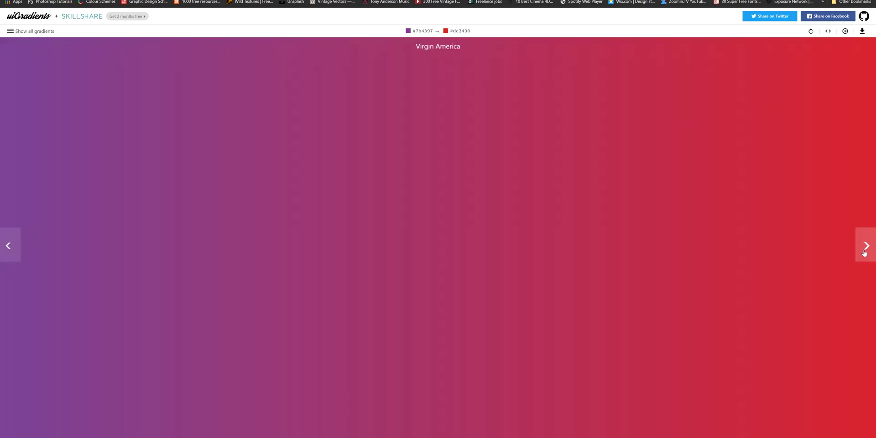
- Copy the Virgin America gradient's hex colour codes #7b4397 and #dc2430
left_click(426, 35)
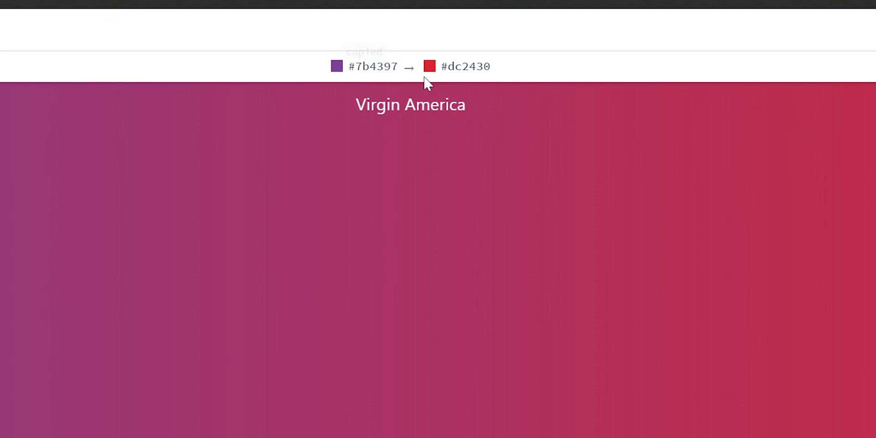
left_click(447, 33)
left_click(427, 35)
left_click(453, 33)
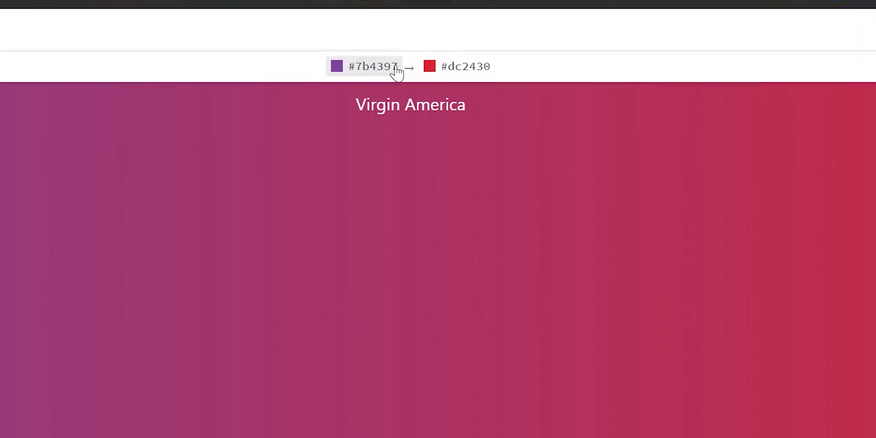
left_click(396, 68)
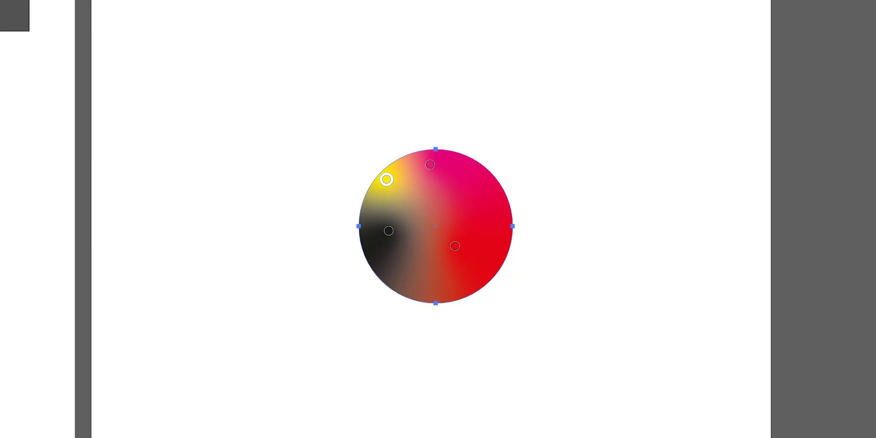
- Return to Illustrator and delete the red and black stops from the circle's freeform gradient
left_click(455, 246)
key("Delete")
left_click(390, 233)
key("Delete")
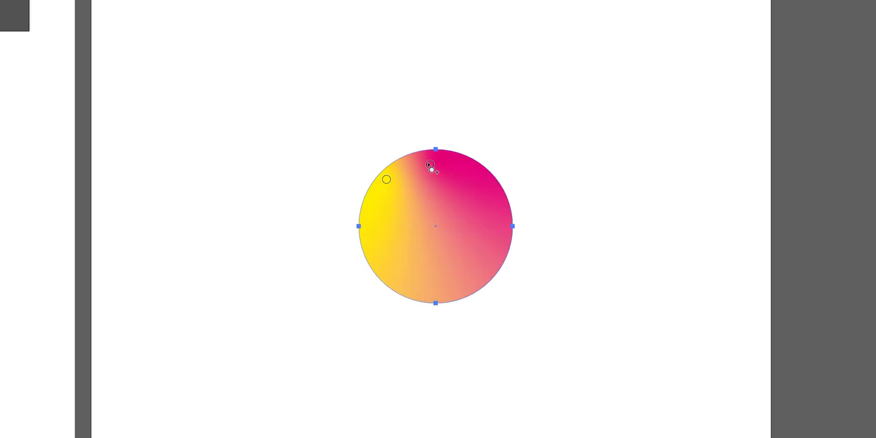
- Move the magenta stop to the circle's lower right, shift its colour towards crimson, and nudge it slightly inward
left_click_drag(430, 165, 481, 254)
key("v")
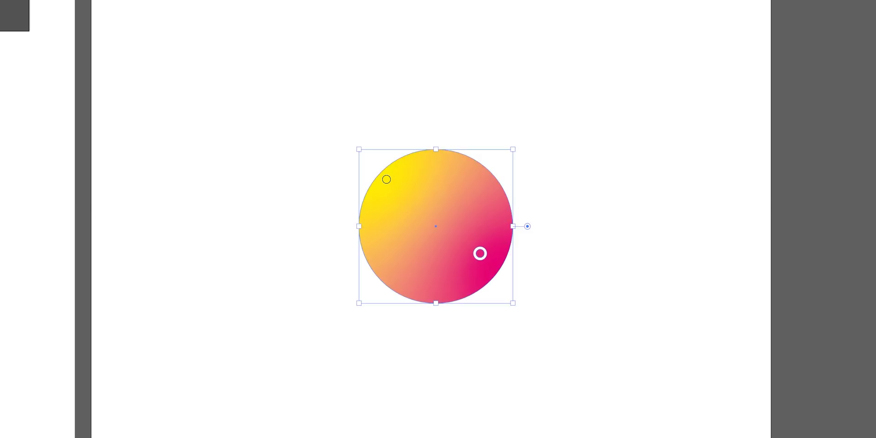
key("a")
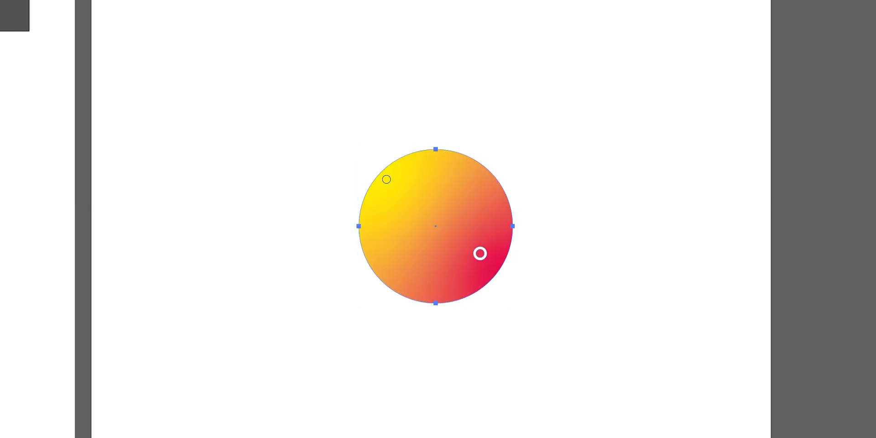
left_click(387, 180)
mouse_move(481, 255)
left_mouse_down()
mouse_move(441, 234)
mouse_move(472, 244)
left_mouse_up()
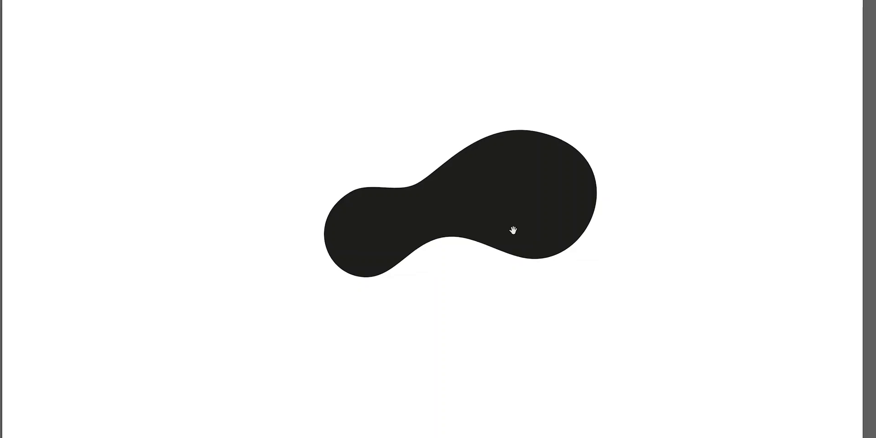
- Reset the bounding box of the black blob shape so it aligns with the artboard, and deselect the shape
key("ctrl+space")
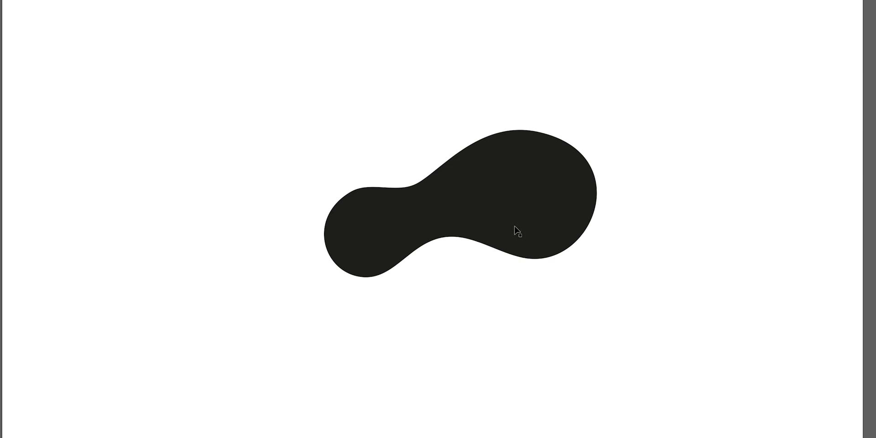
left_click(433, 206)
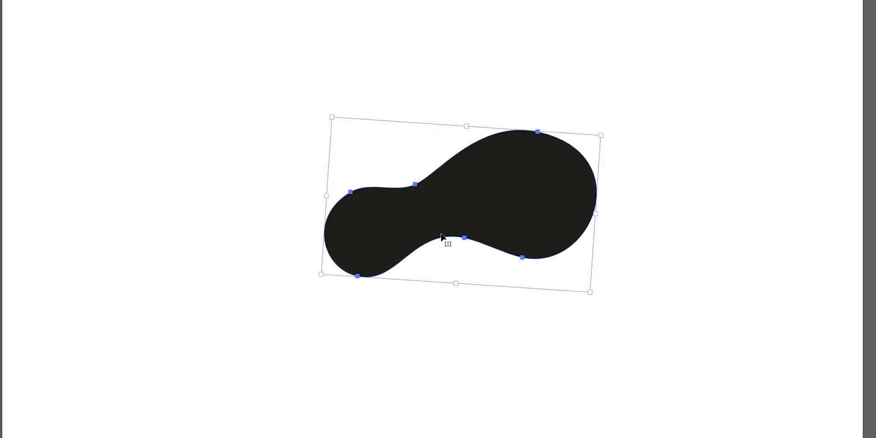
right_click(401, 228)
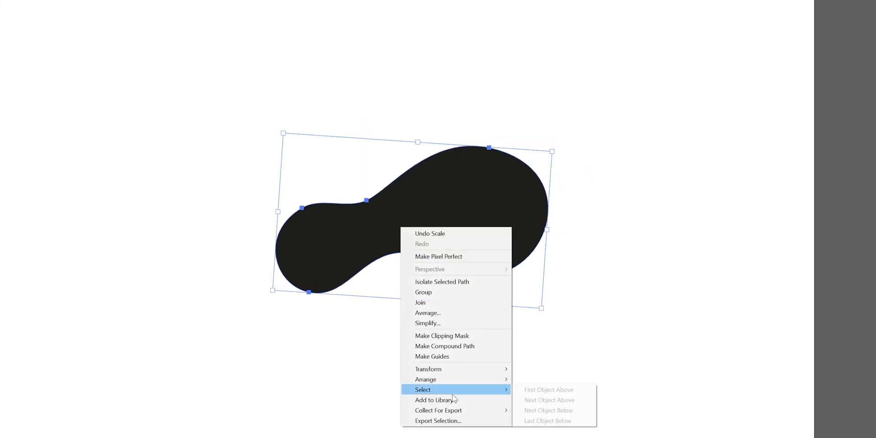
mouse_move(456, 370)
left_click(570, 437)
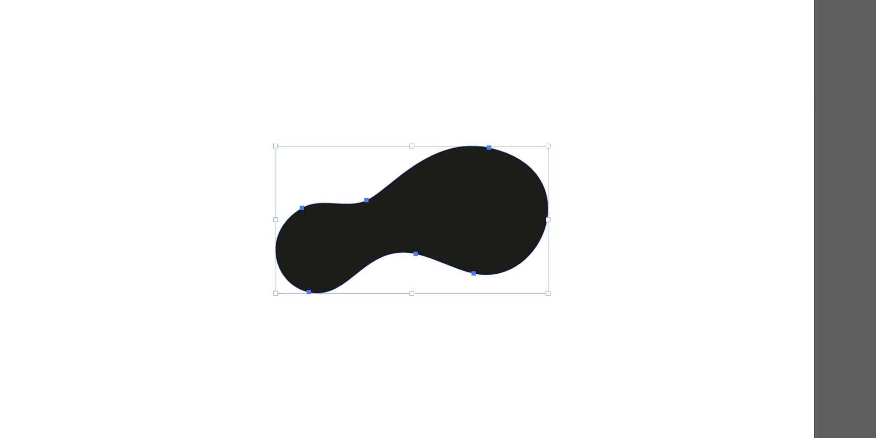
left_click(635, 357)
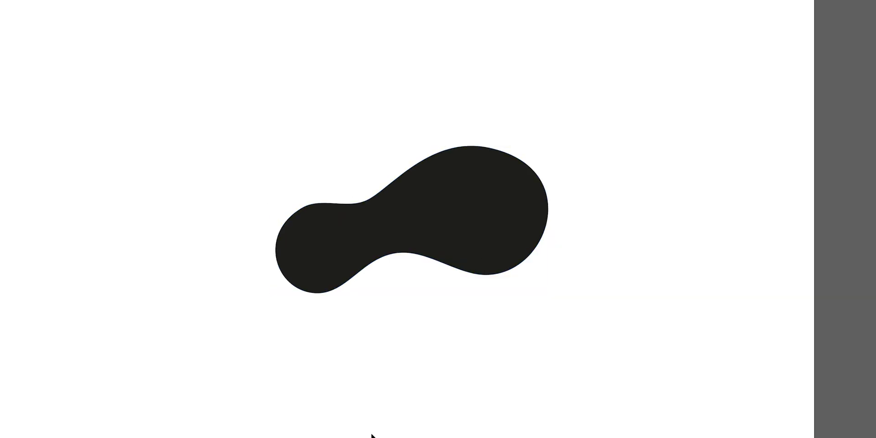
left_click_drag(452, 279, 397, 411)
key("ctrl+z")
left_click_drag(386, 169, 370, 150)
left_click(370, 151)
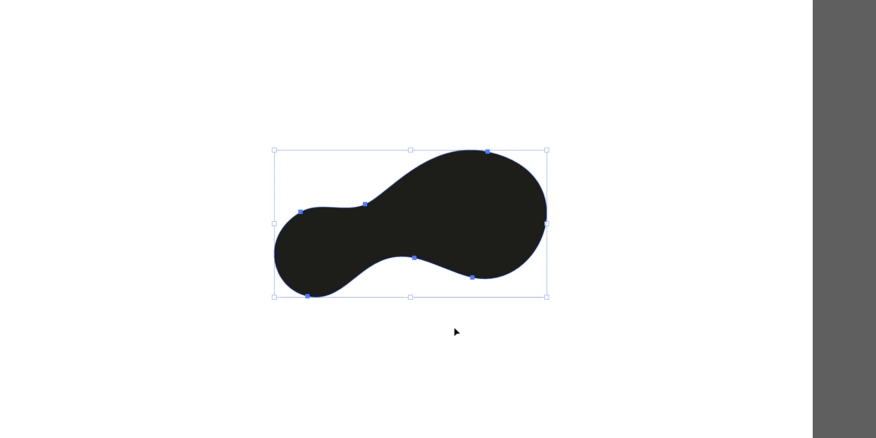
- Try a solid teal fill on the black blob shape
left_click(453, 325)
left_click_drag(507, 332, 506, 331)
left_click(632, 294)
left_click_drag(625, 294, 264, 114)
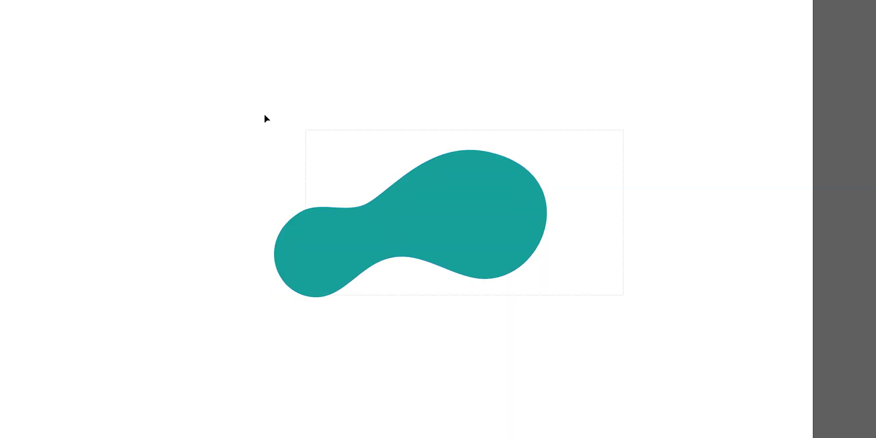
- Apply a freeform gradient to the blob with a dark blue stop in the small lobe and a light teal stop near the large lobe's outer edge
left_click_drag(383, 216, 162, 228)
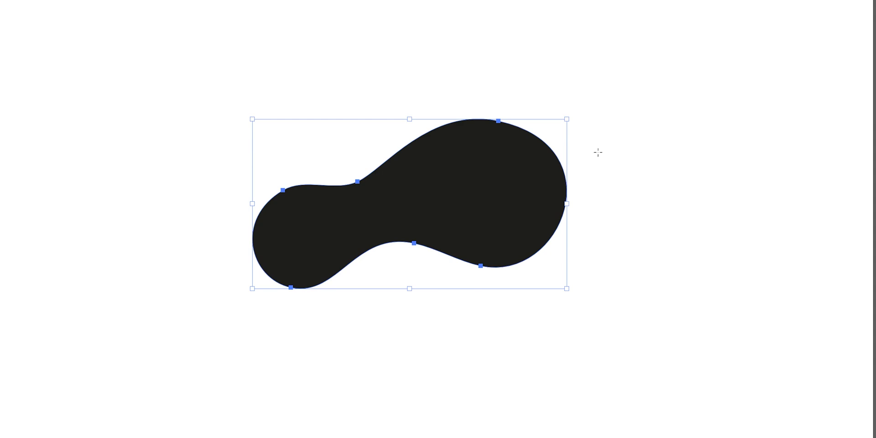
key("a")
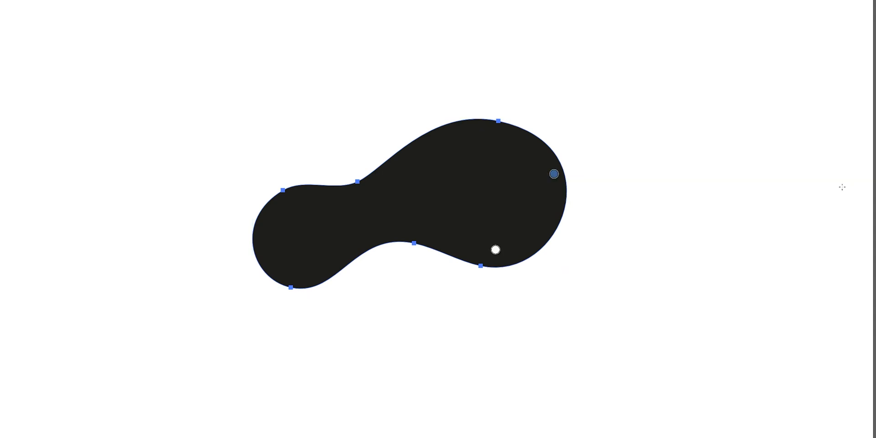
left_click(490, 244)
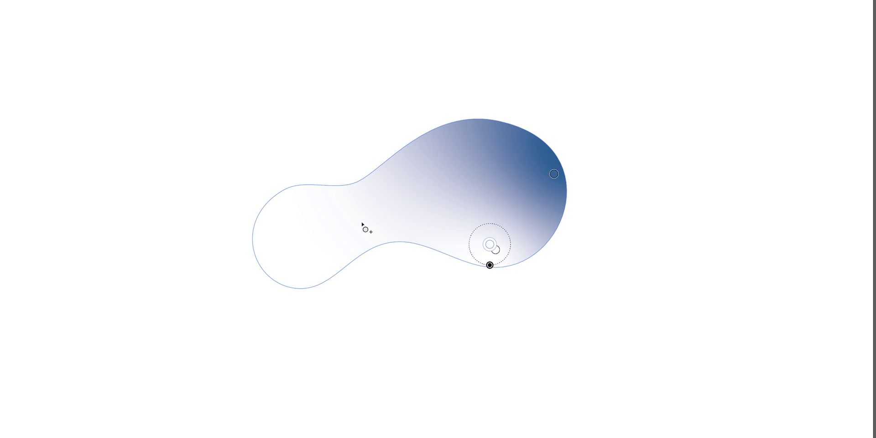
left_click_drag(489, 245, 496, 227)
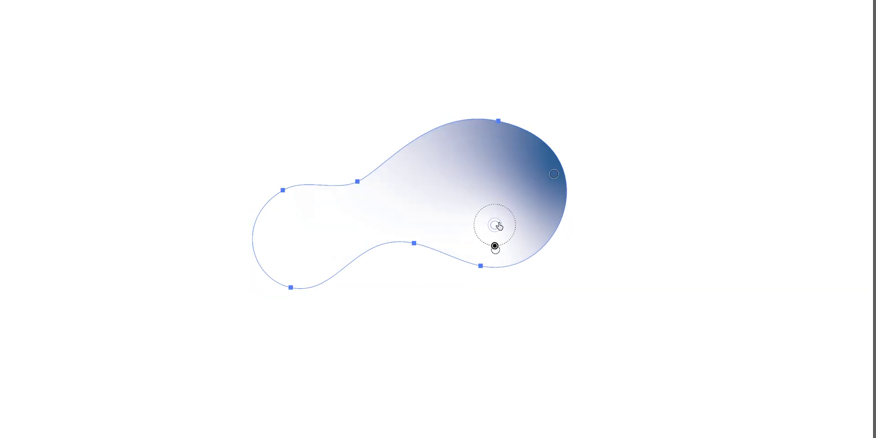
mouse_move(424, 242)
left_mouse_down()
mouse_move(401, 209)
mouse_move(266, 252)
left_mouse_up()
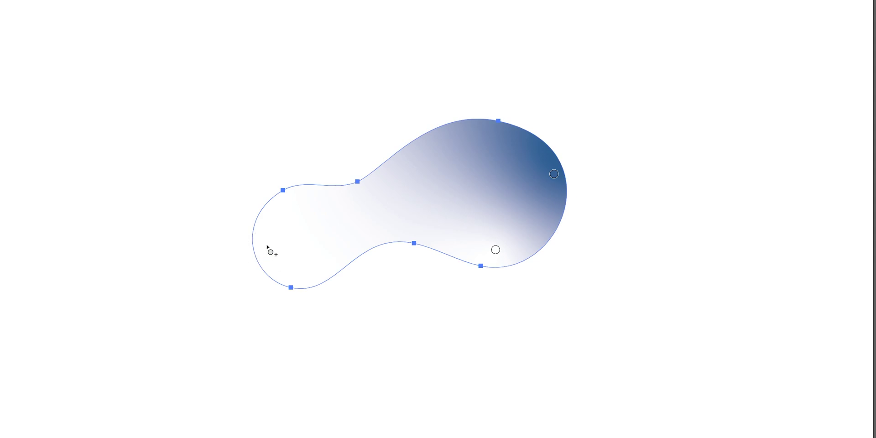
mouse_move(495, 251)
left_mouse_down()
mouse_move(324, 230)
mouse_move(279, 258)
left_mouse_up()
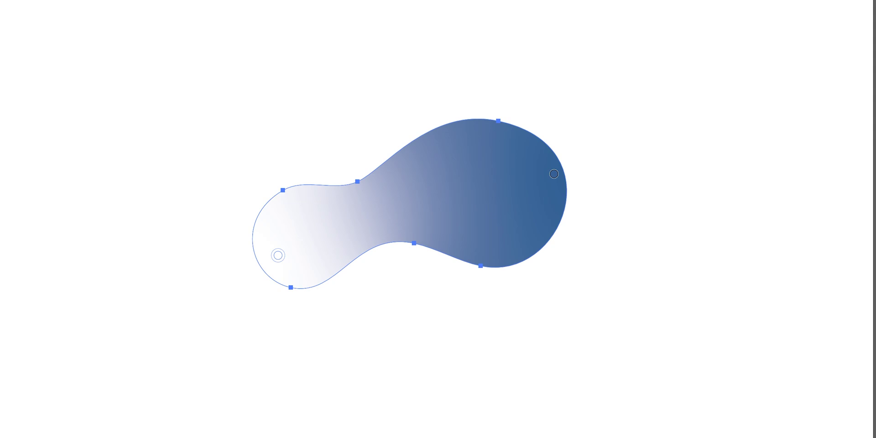
key("ctrl+z")
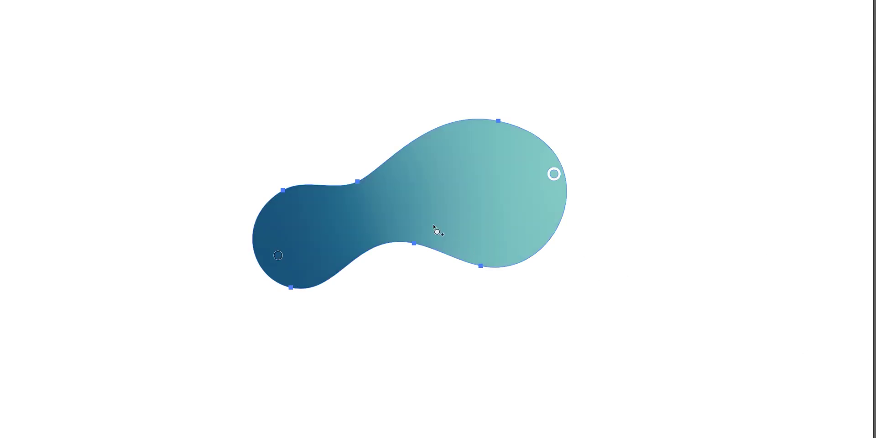
- Add a dark blue stop near the middle of the large lobe and a light teal stop at the blob's neck
left_click(394, 201)
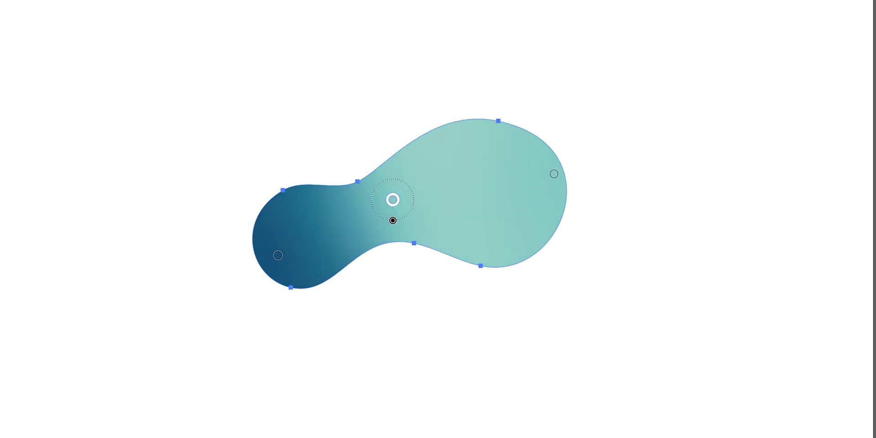
left_click_drag(392, 200, 446, 199)
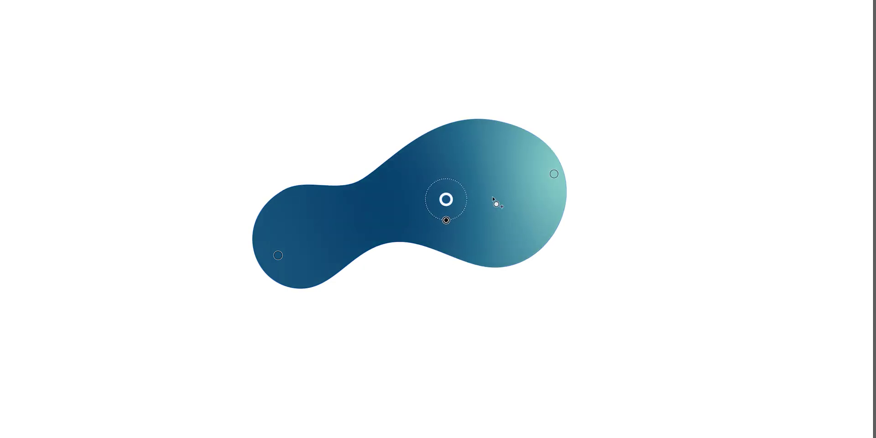
left_click(357, 207)
left_click(800, 341)
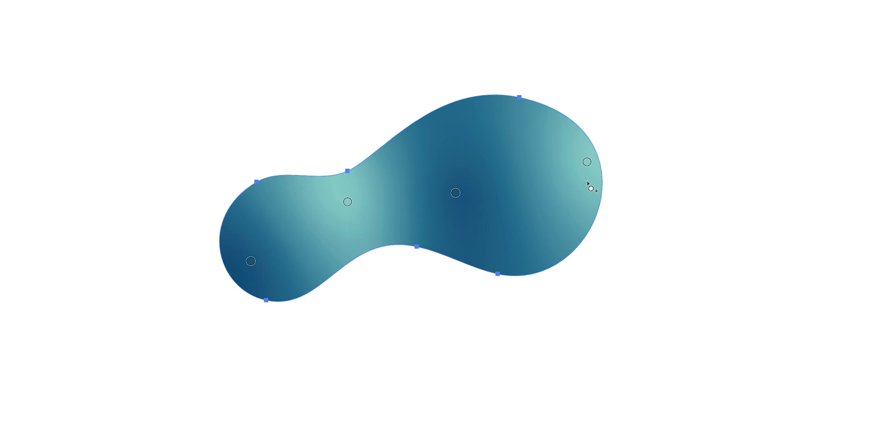
- Move the large lobe's teal stop to its upper-right edge, adjust that stop's spread, and lower the lobe's dark blue stop slightly
left_click_drag(587, 162, 551, 108)
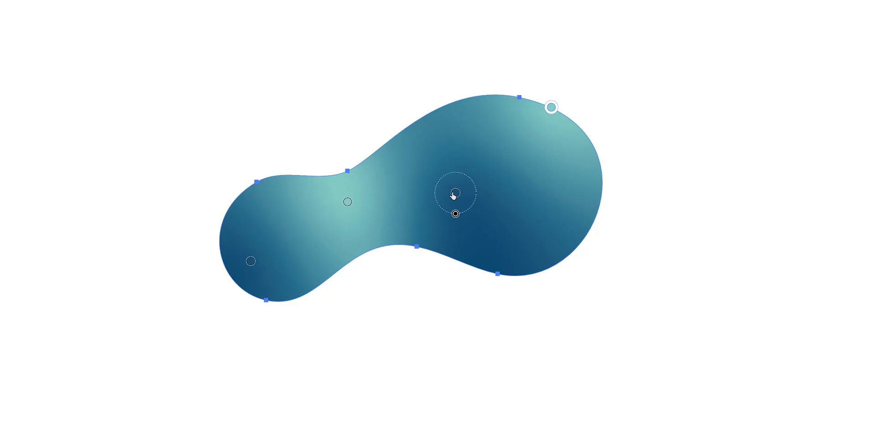
mouse_move(453, 196)
left_mouse_down()
mouse_move(478, 218)
mouse_move(486, 244)
mouse_move(466, 201)
mouse_move(458, 225)
mouse_move(455, 207)
left_mouse_up()
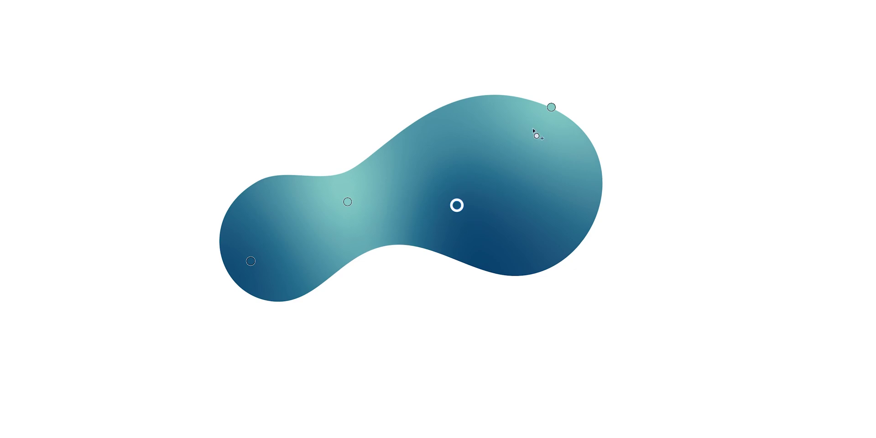
left_click(551, 108)
mouse_move(551, 129)
left_mouse_down()
mouse_move(552, 155)
mouse_move(552, 133)
left_mouse_up()
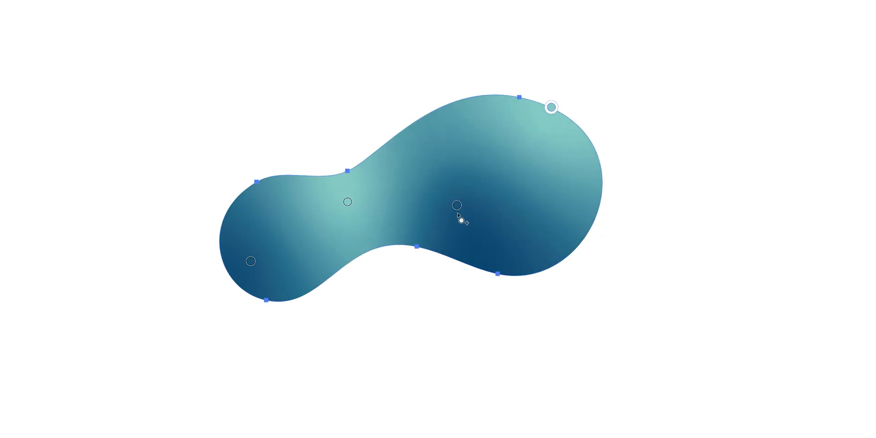
- Scale the gradient blob down to about half its size
key("z")
left_click_drag(468, 234, 457, 272)
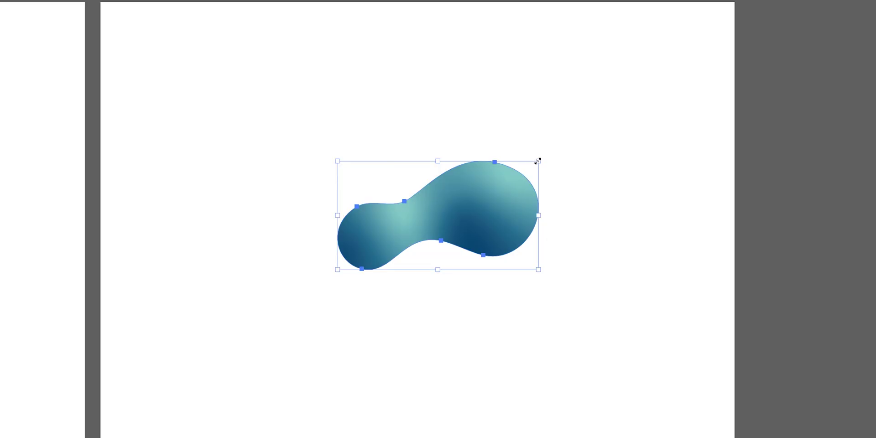
left_click_drag(538, 161, 490, 187)
left_click(550, 203)
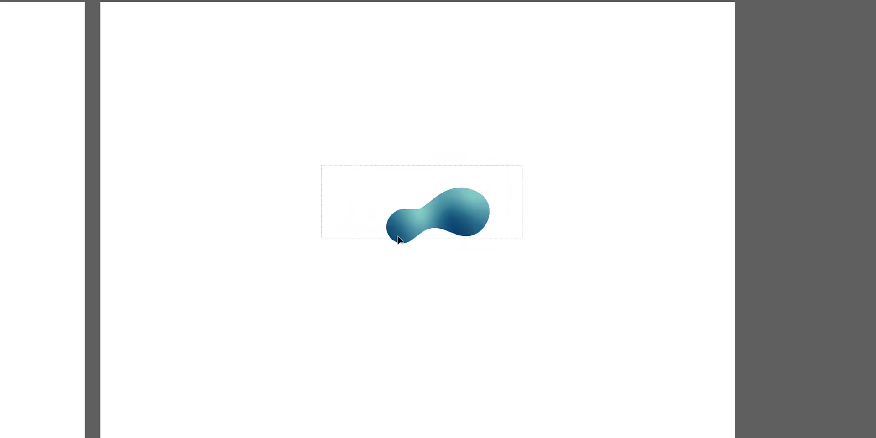
left_click(465, 221)
left_click(525, 166)
- Open Recolor Artwork for the blob, show its colours on the colour wheel, and link the harmony colours
left_click(486, 223)
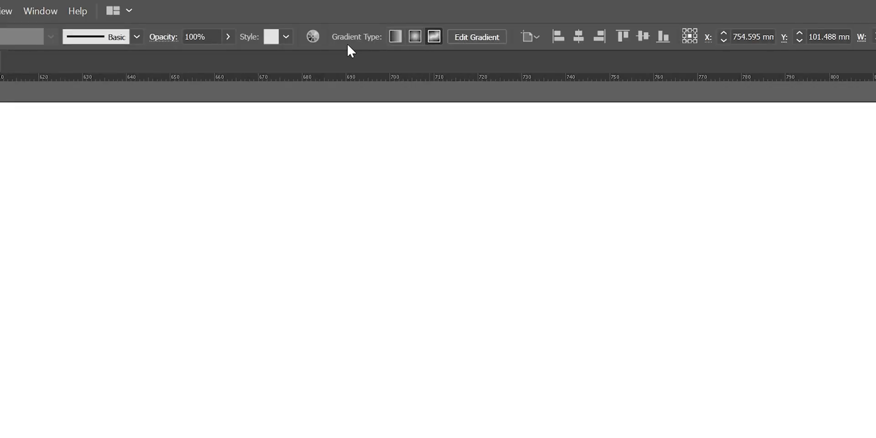
left_click(314, 37)
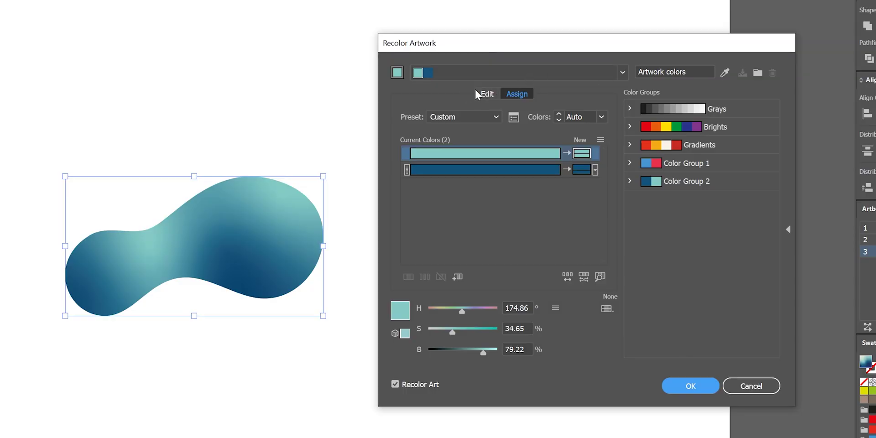
left_click(486, 94)
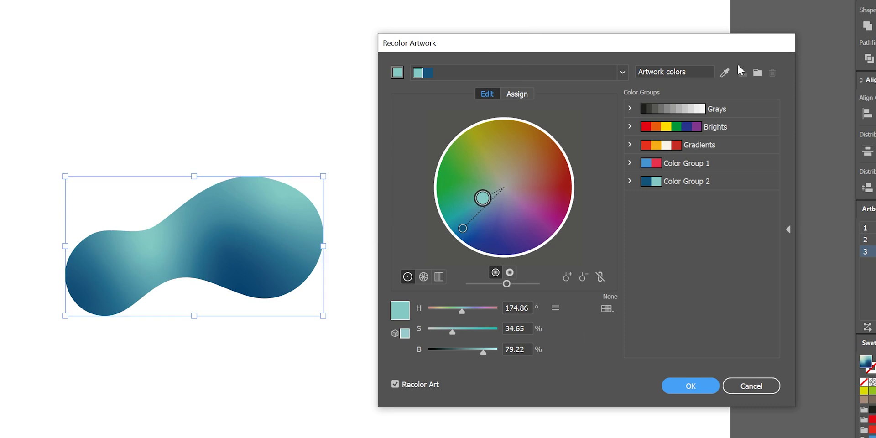
left_click(600, 277)
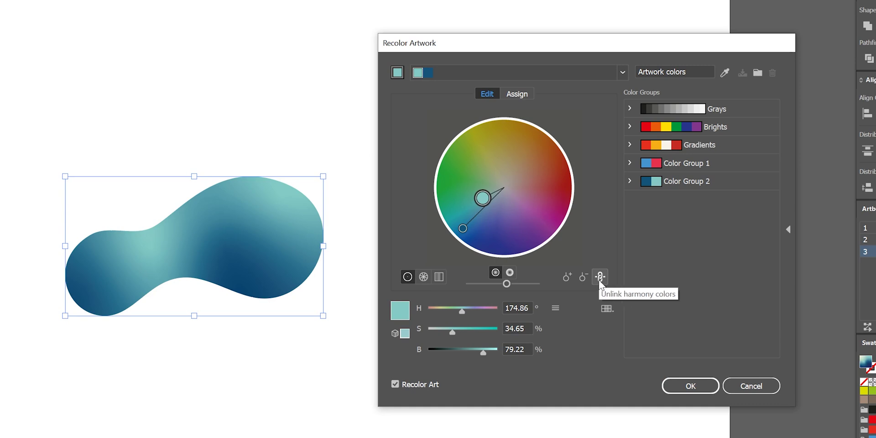
left_click(600, 280)
left_click(600, 279)
left_click(600, 277)
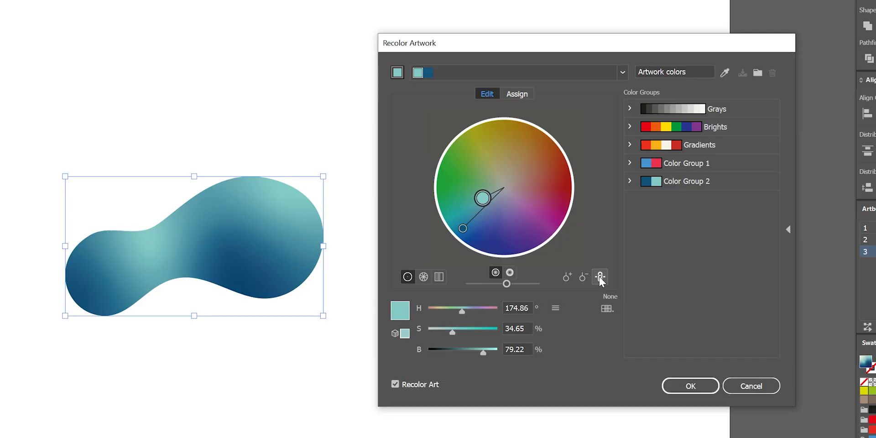
- Shift the linked colours to a vivid blue with hue 196°, saturation 77% and brightness 88%, and apply the recolour
mouse_move(465, 309)
left_mouse_down()
mouse_move(450, 310)
mouse_move(490, 312)
mouse_move(426, 308)
mouse_move(469, 311)
mouse_move(474, 328)
left_mouse_up()
mouse_move(480, 355)
left_mouse_down()
mouse_move(489, 354)
mouse_move(471, 309)
mouse_move(495, 309)
mouse_move(446, 317)
mouse_move(466, 314)
left_mouse_up()
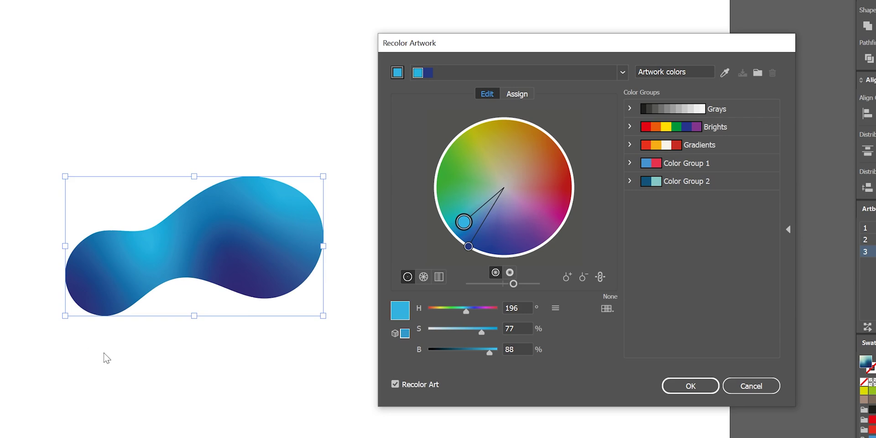
key("Return")
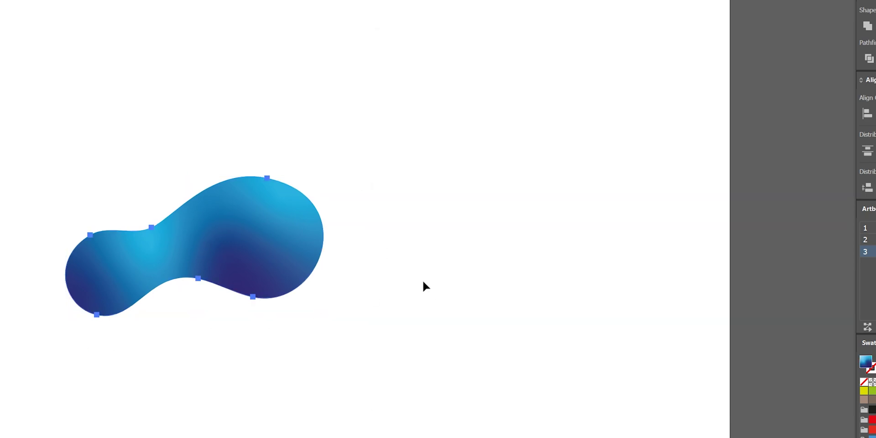
- Duplicate the blue gradient blob and place the copy to the right of the original
left_click(422, 280)
left_click_drag(386, 215, 169, 279)
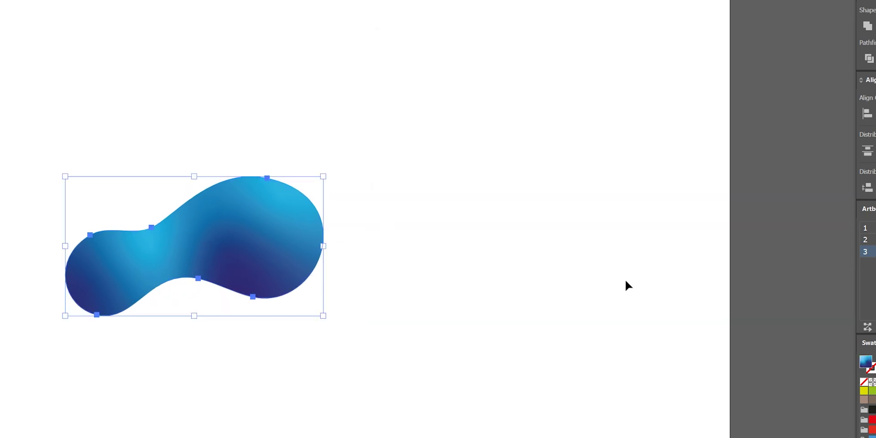
left_click(613, 285)
left_click_drag(215, 259, 577, 258)
- Recolor the original blob with linked harmony colours, shifting the hue to red, and apply the change
left_click(209, 218)
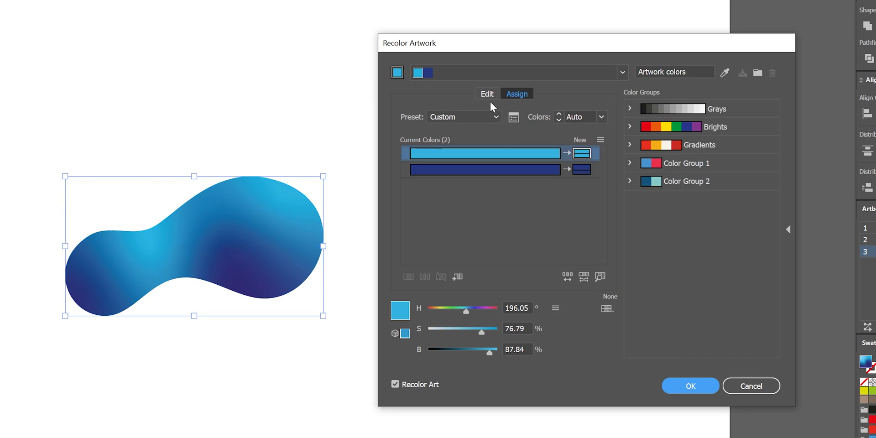
left_click(487, 94)
left_click(600, 277)
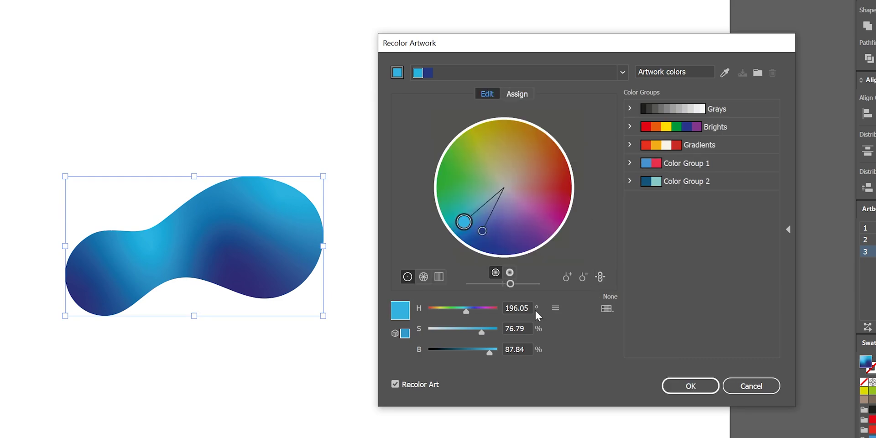
mouse_move(454, 309)
left_mouse_down()
mouse_move(424, 310)
mouse_move(434, 310)
left_mouse_up()
key("Return")
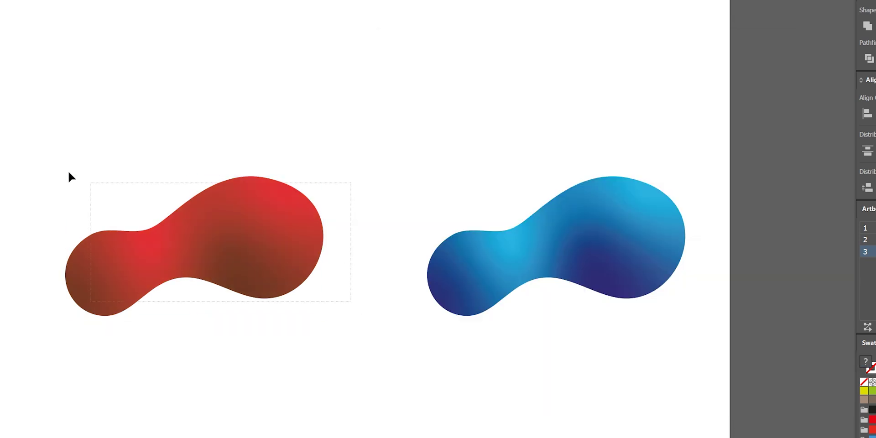
scroll(321, 214, "down", 5)
scroll(125, 206, "up", 4)
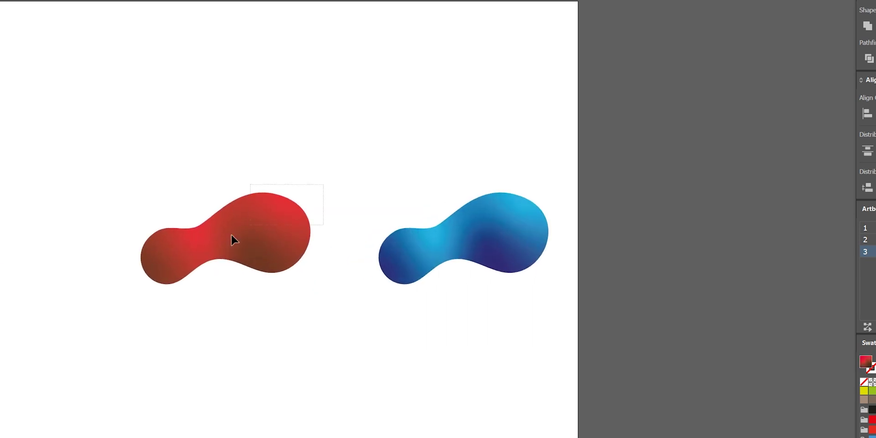